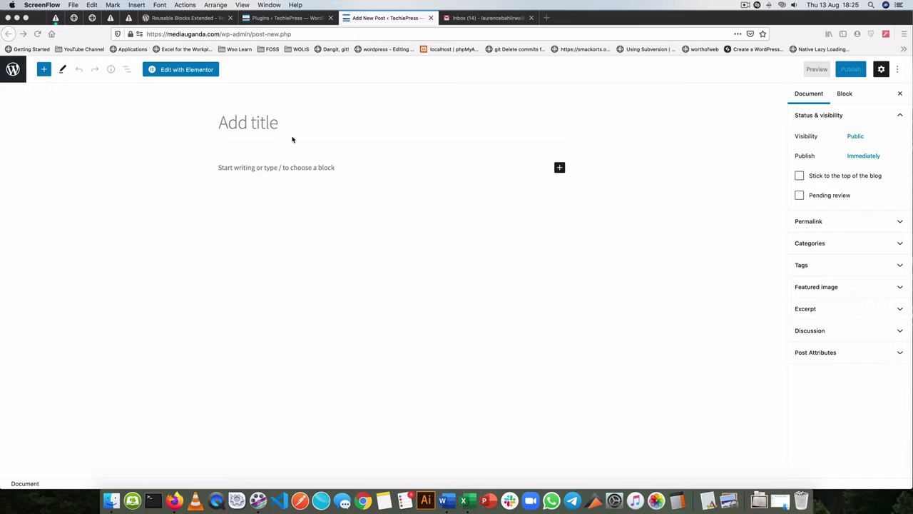
# - Insert the "Two columns of text with images" and "Two buttons" patterns into the new post
pyautogui.click(46, 69)
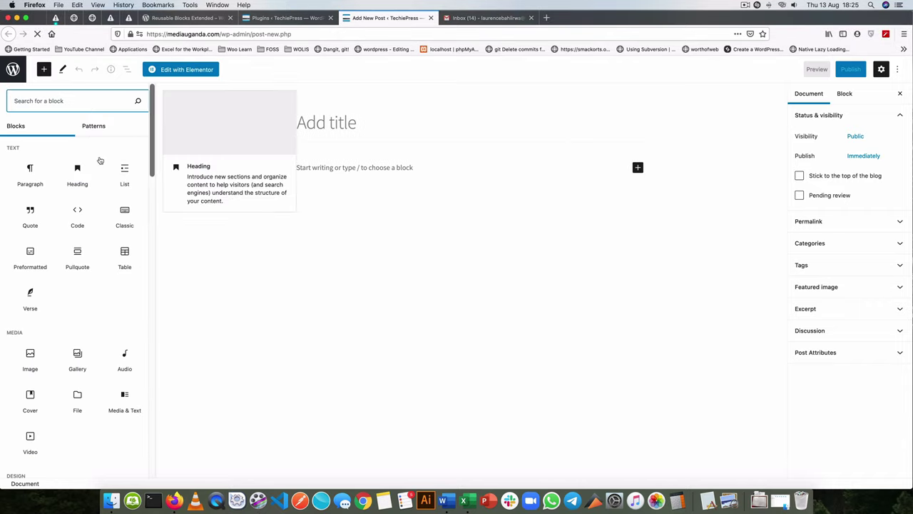
pyautogui.click(93, 128)
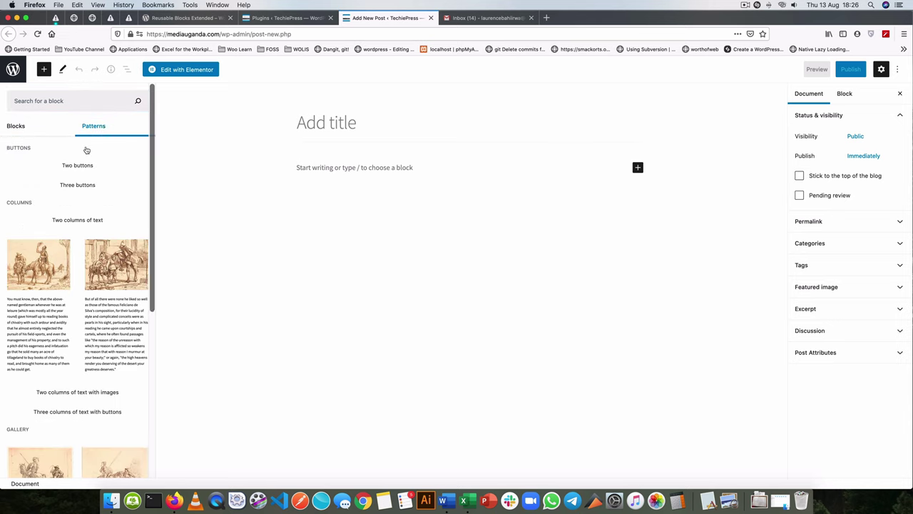
pyautogui.click(67, 285)
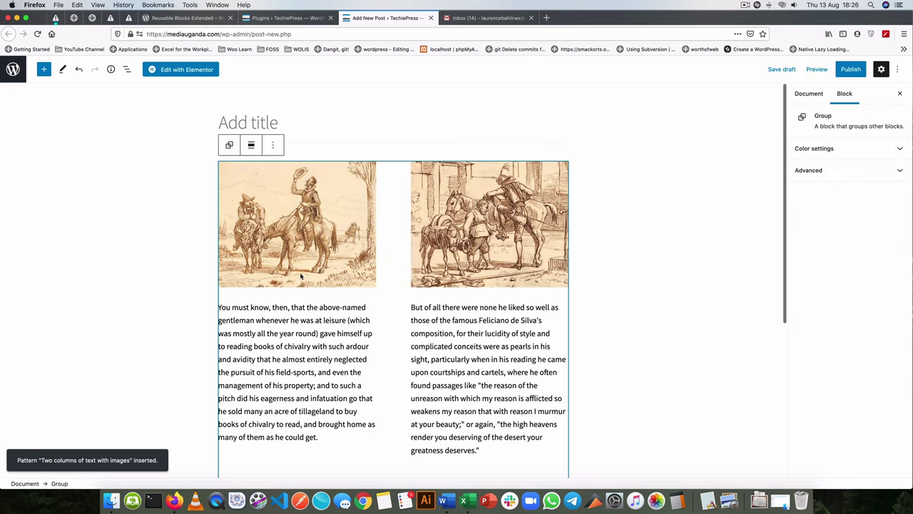
pyautogui.scroll(-5, 694, 257)
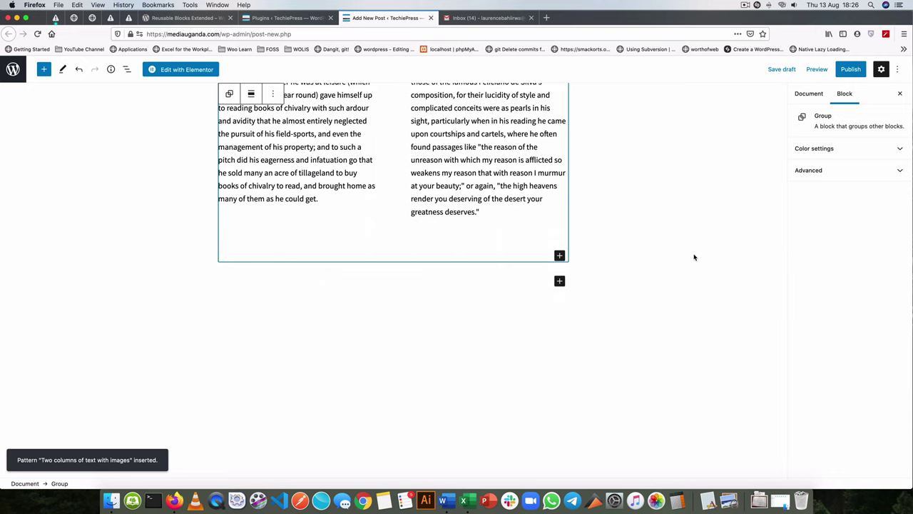
pyautogui.scroll(5, 695, 256)
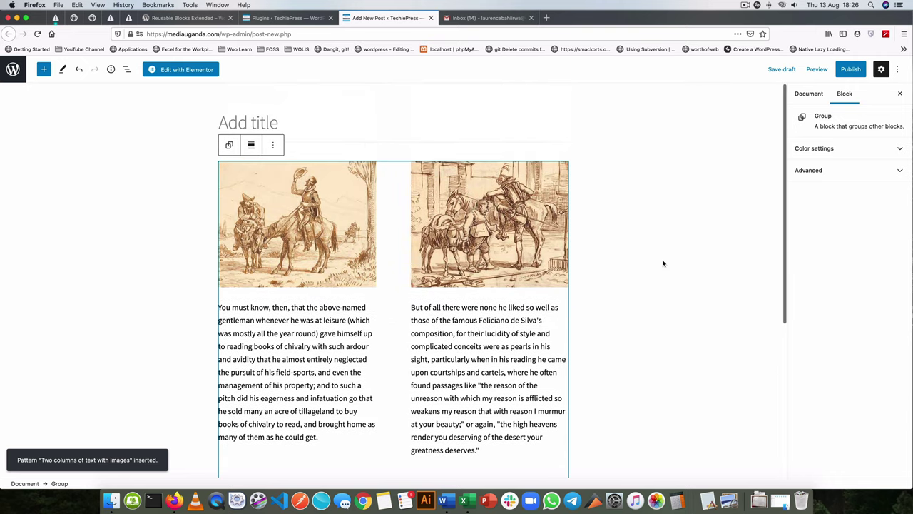
pyautogui.click(44, 69)
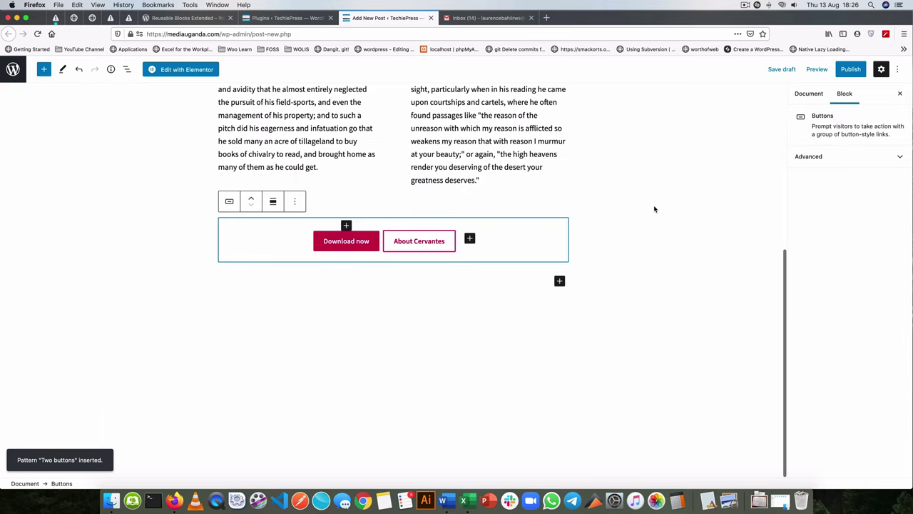
pyautogui.scroll(8, 655, 209)
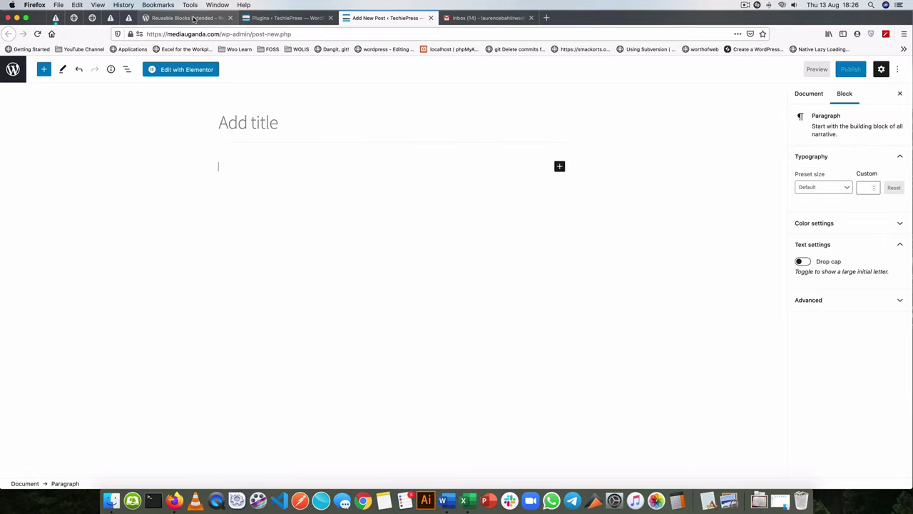
# - Copy the plugin title "Reusable Blocks Extended" from its WordPress.org plugin page
pyautogui.click(193, 18)
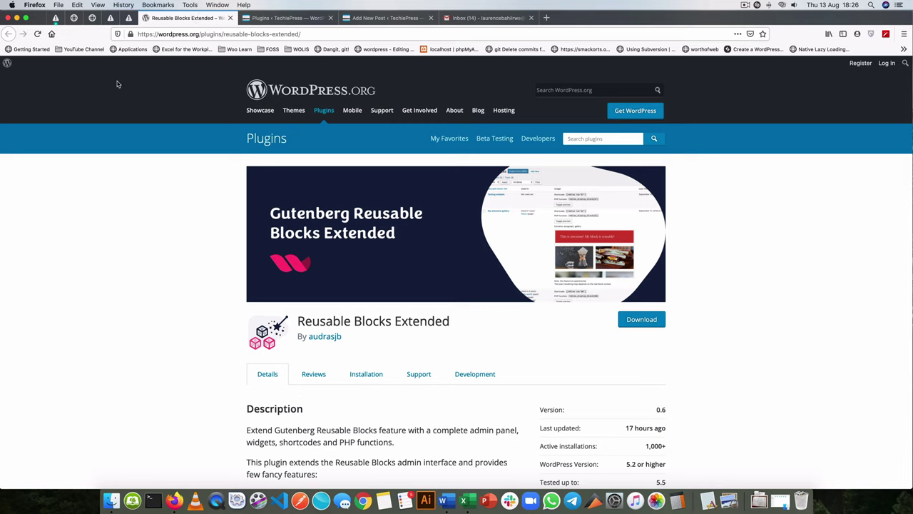
pyautogui.moveTo(463, 323); pyautogui.dragTo(299, 321)
pyautogui.press('super+c')
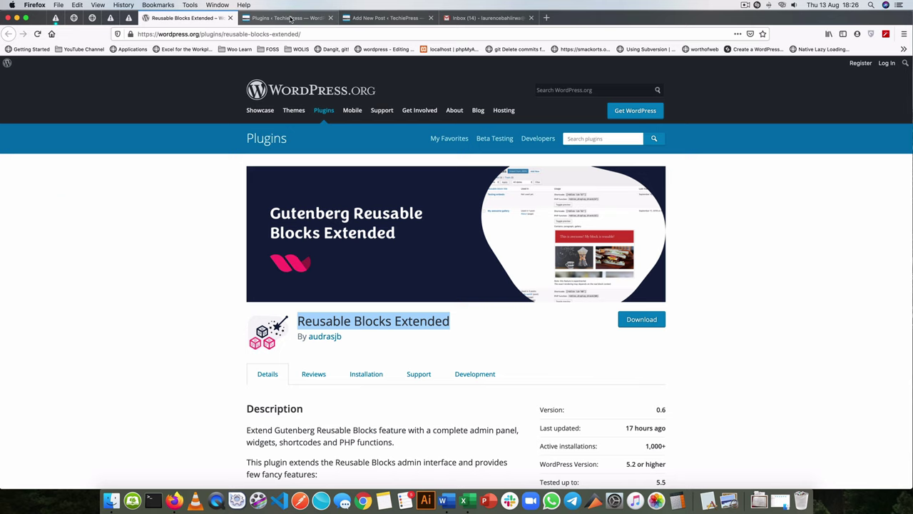
# - Search the site's Add Plugins page for "Reusable Blocks Extended" and install and activate that plugin
pyautogui.click(285, 18)
pyautogui.click(134, 86)
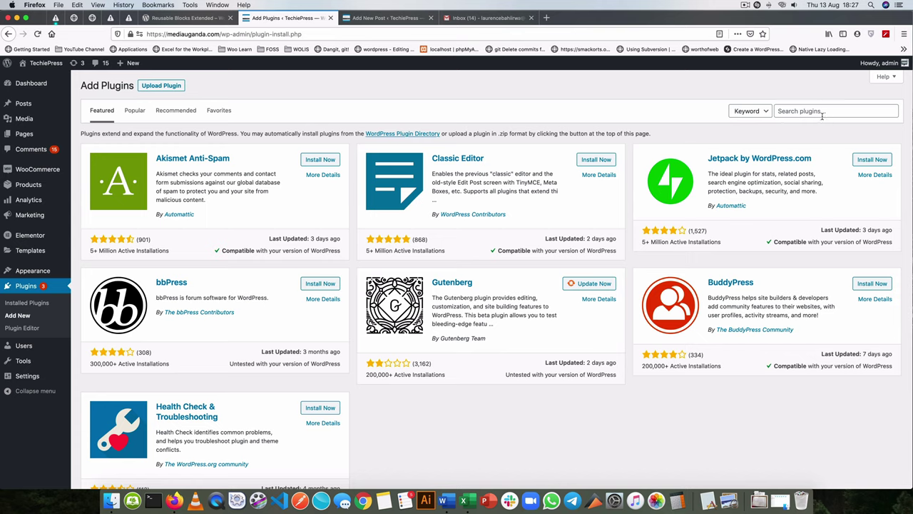
pyautogui.click(822, 114)
pyautogui.press('super+v')
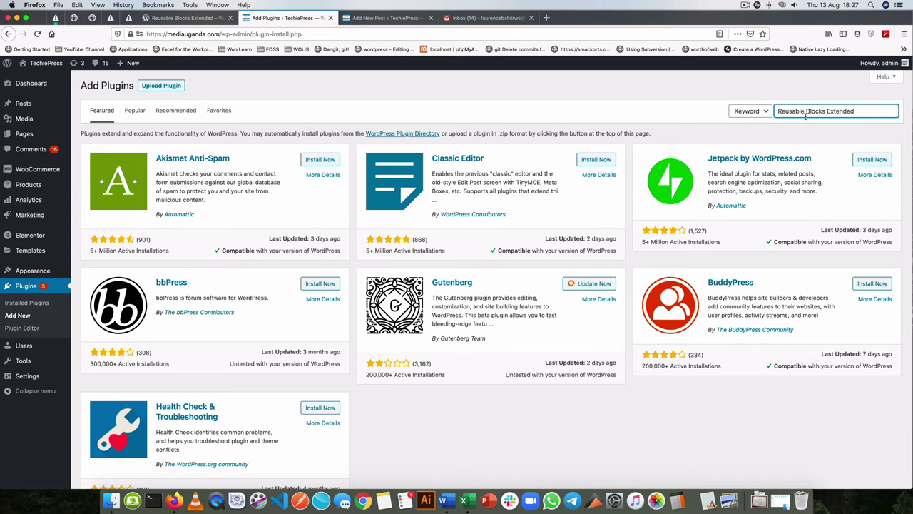
pyautogui.press('Return')
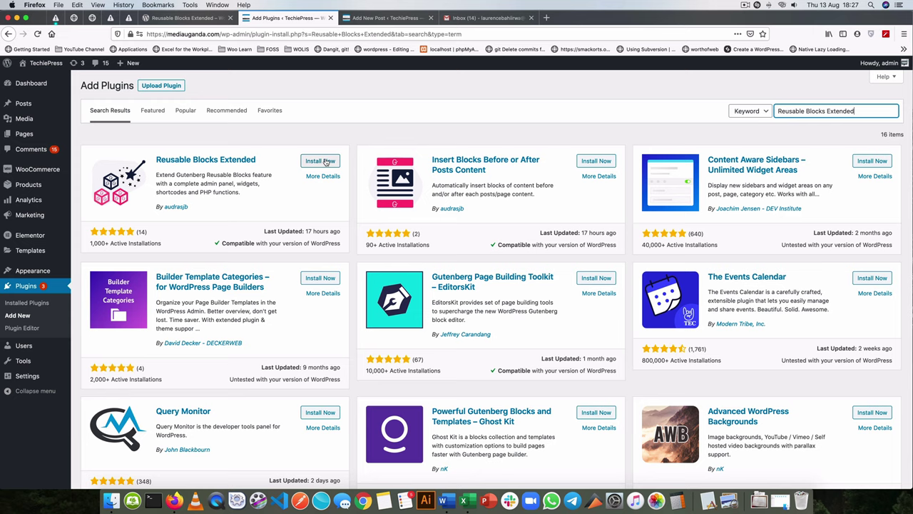
pyautogui.click(323, 161)
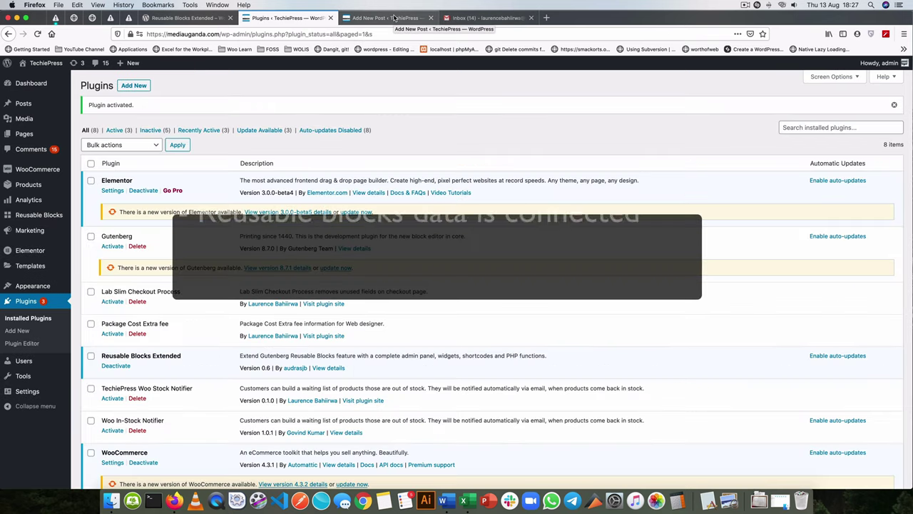
# - Add a Columns block with two equal columns to the new post and place a paragraph in the first column
pyautogui.click(395, 18)
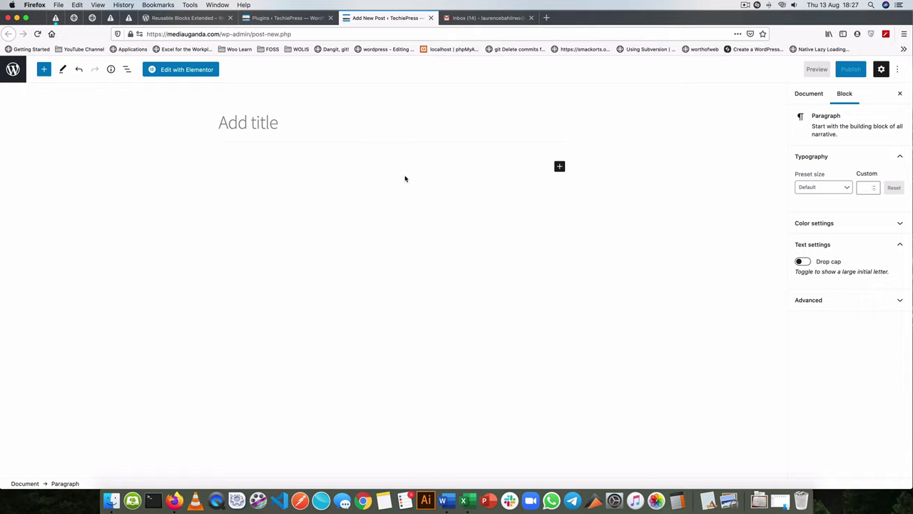
pyautogui.write('/column')
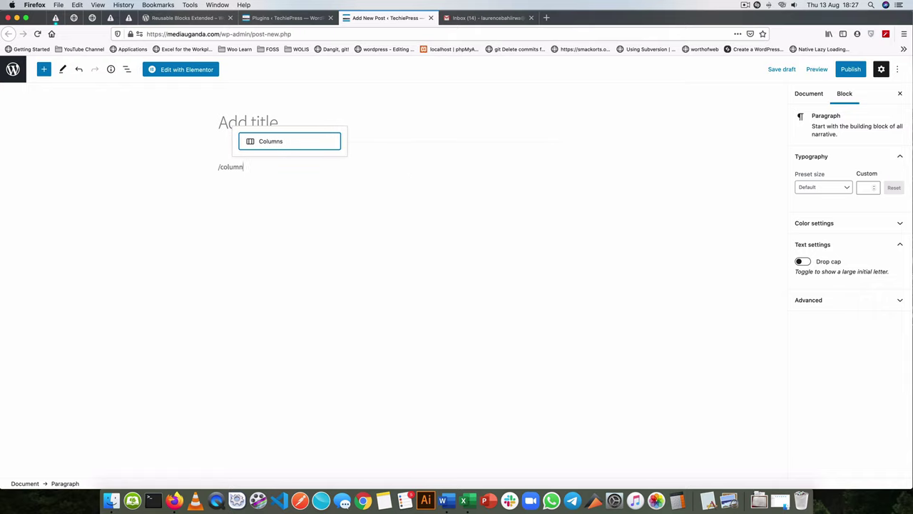
pyautogui.click(266, 142)
pyautogui.click(238, 227)
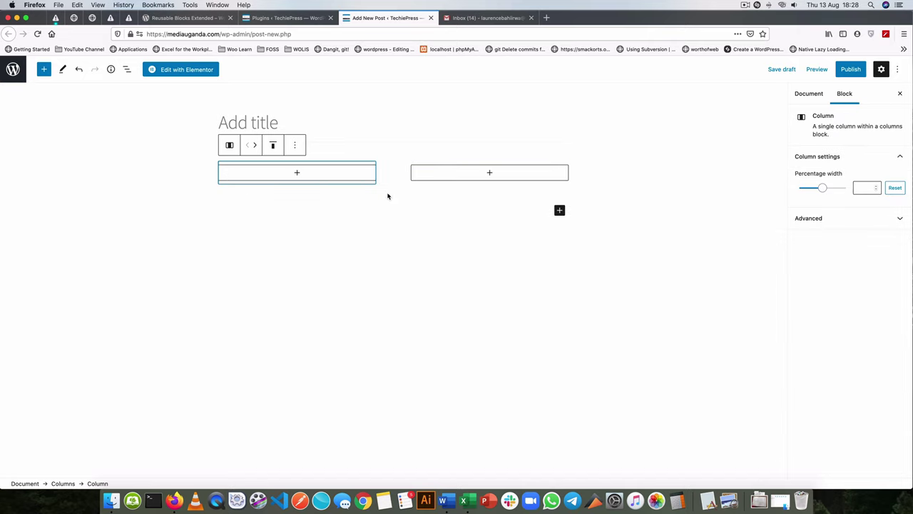
pyautogui.click(298, 173)
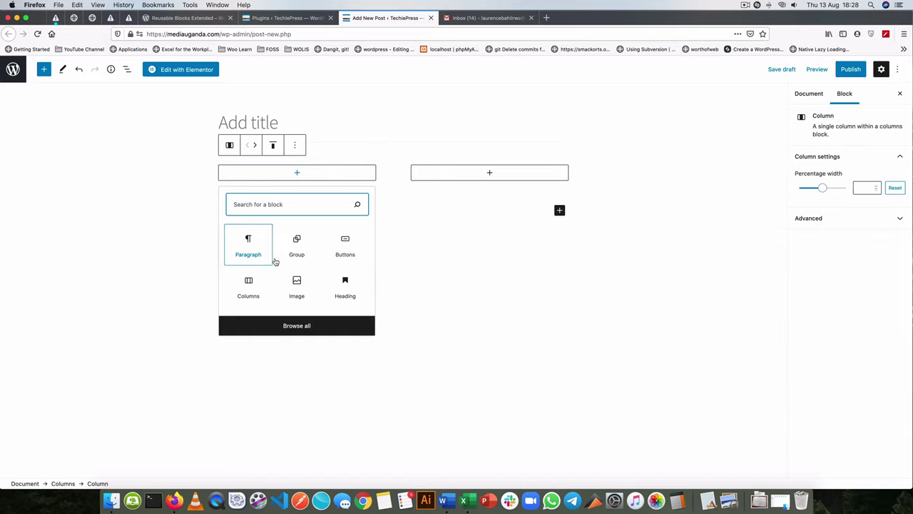
pyautogui.click(250, 235)
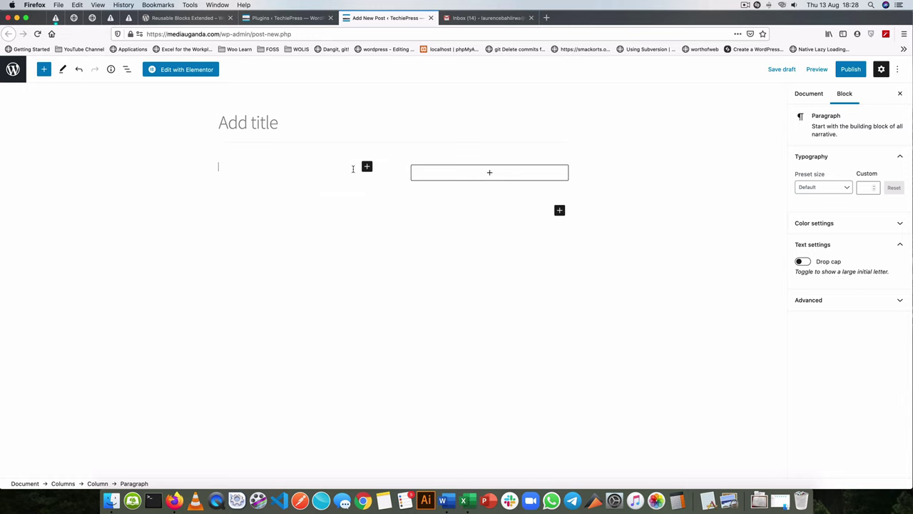
# - Copy the Description heading and its first two paragraphs from the plugin's WordPress.org page into the post's first column
pyautogui.click(187, 18)
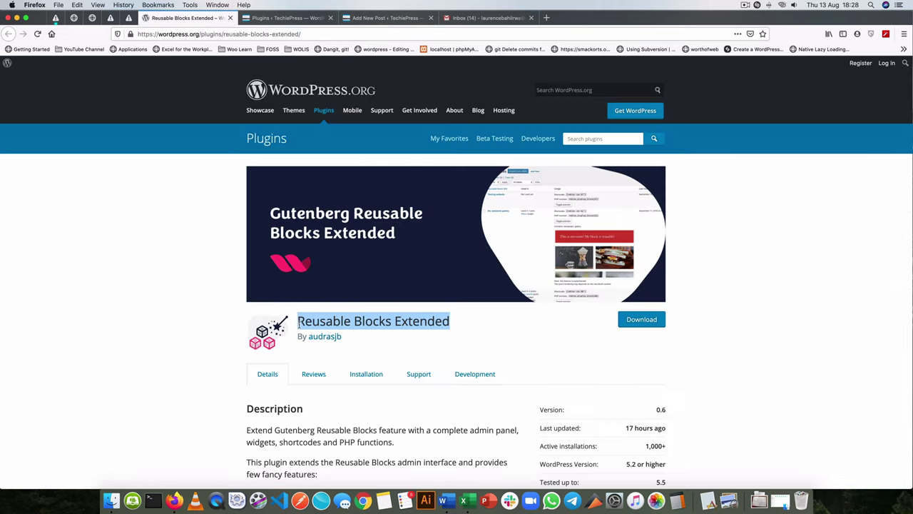
pyautogui.scroll(-3, 265, 384)
pyautogui.moveTo(244, 323); pyautogui.dragTo(327, 369)
pyautogui.press('super+c')
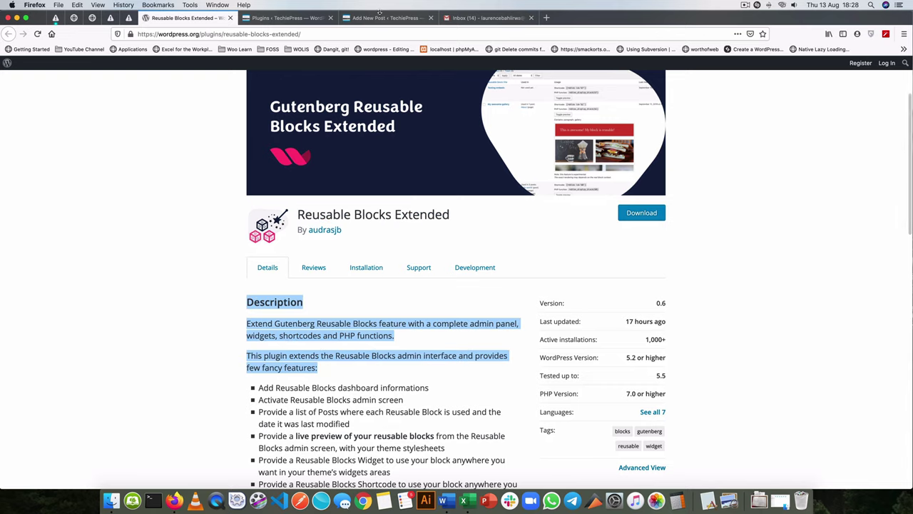
pyautogui.click(369, 16)
pyautogui.press('super+v')
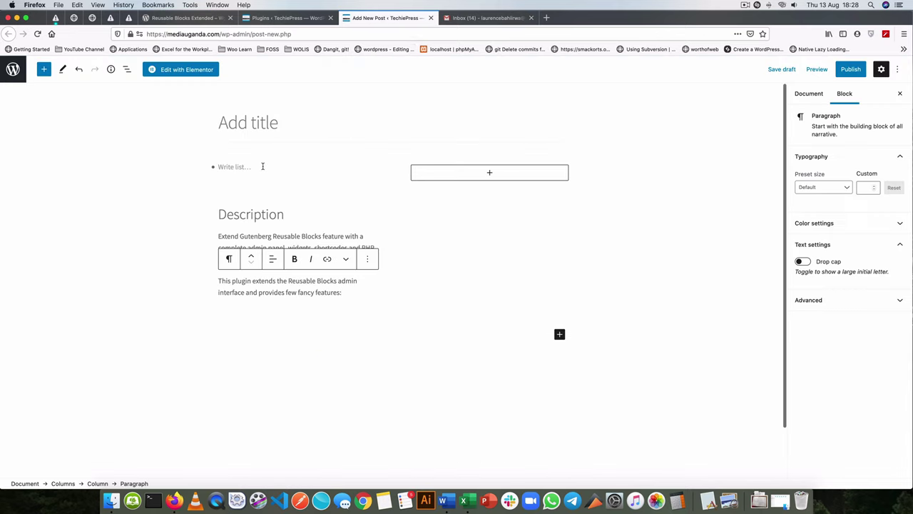
pyautogui.click(268, 211)
pyautogui.click(284, 240)
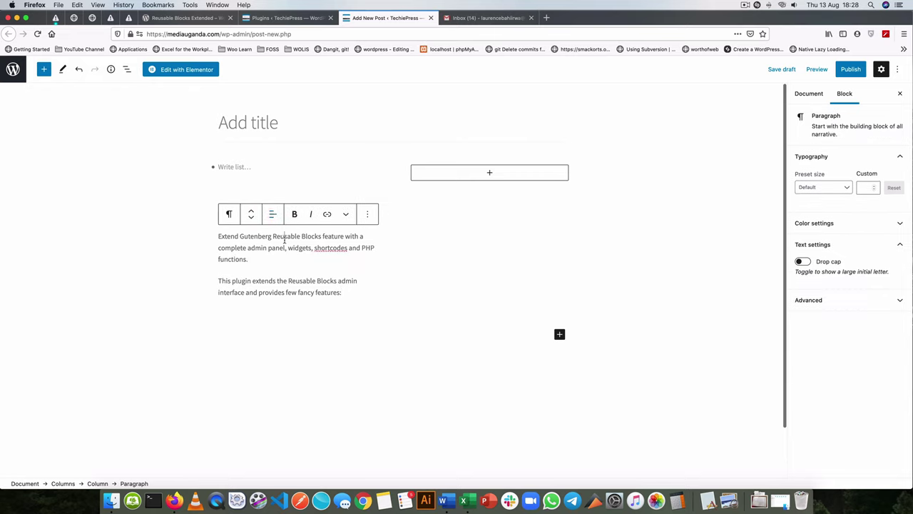
# - Paste the copied description text a second time into the first column from the empty list block
pyautogui.click(239, 166)
pyautogui.press('super+v')
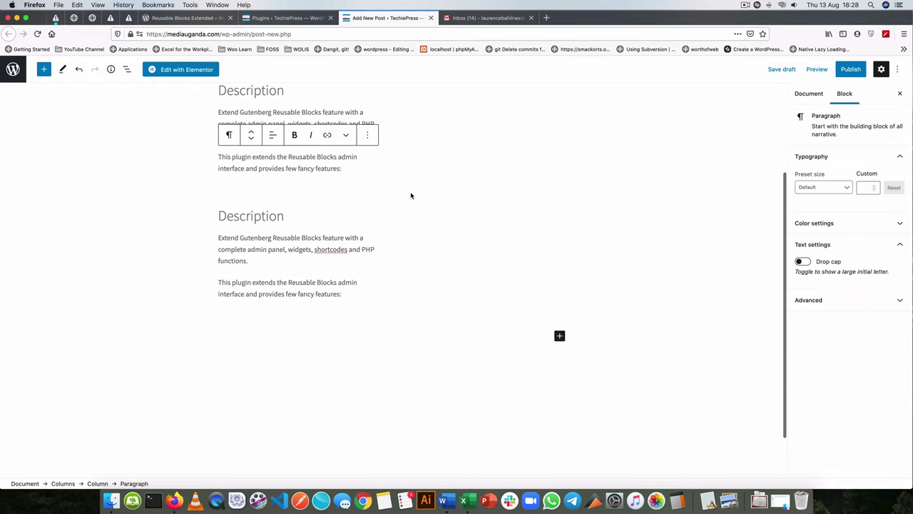
pyautogui.click(305, 196)
pyautogui.scroll(-2, 304, 196)
pyautogui.scroll(5, 235, 179)
# - Remove the empty list block above the first Description heading
pyautogui.click(235, 174)
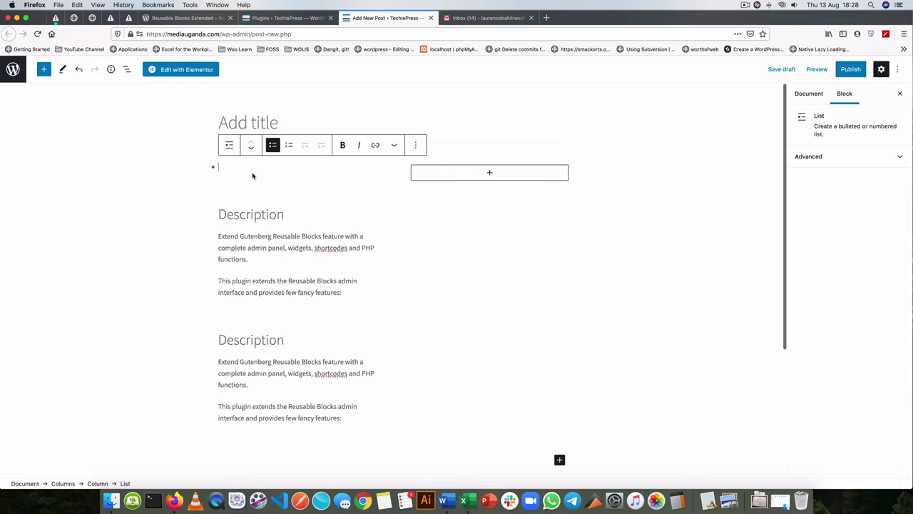
pyautogui.click(416, 145)
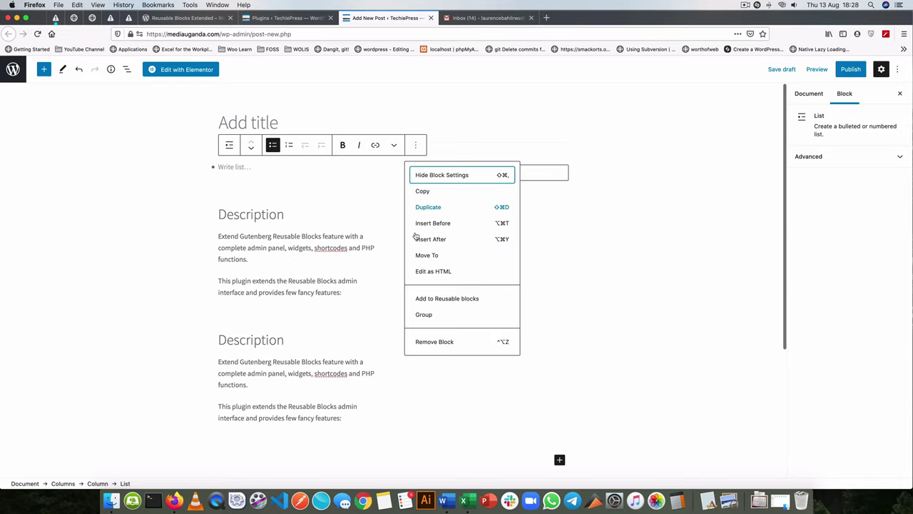
pyautogui.click(428, 340)
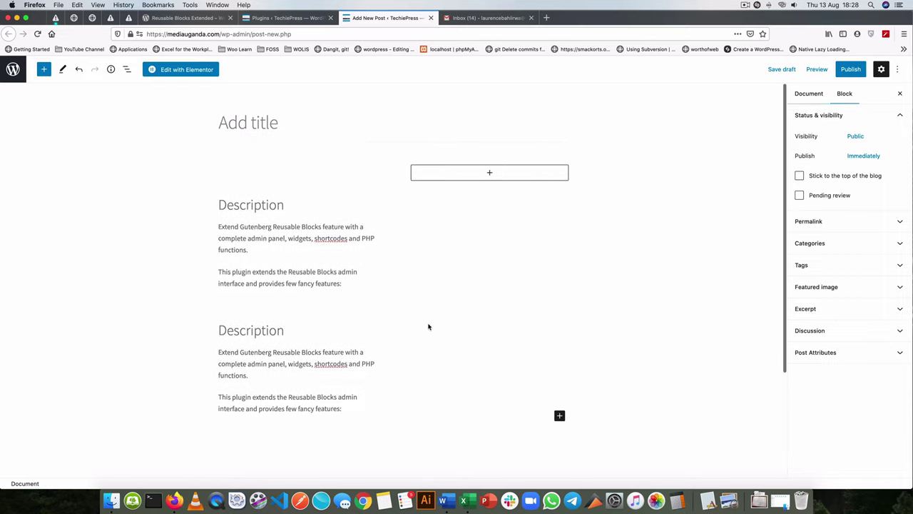
# - Add an Image block to the second column and fill it with Vintage-Logo.png from the Media Library
pyautogui.click(490, 173)
pyautogui.click(540, 284)
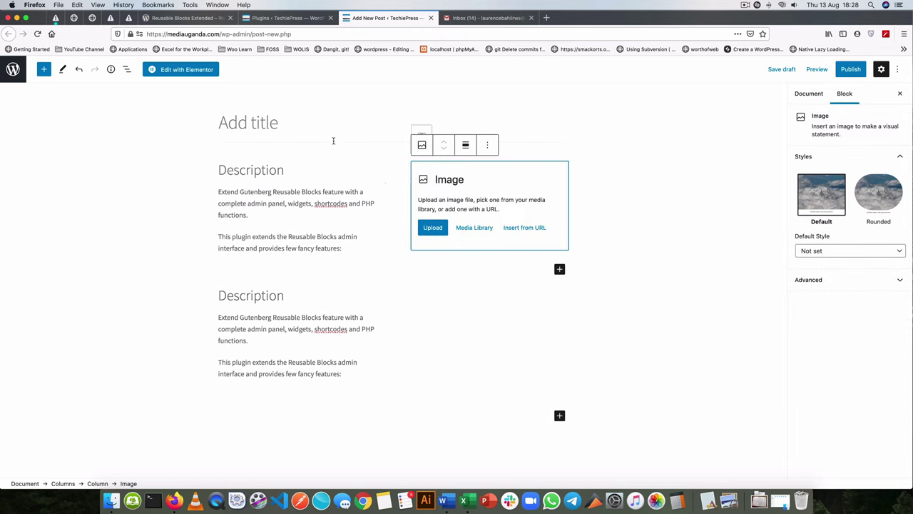
pyautogui.click(457, 230)
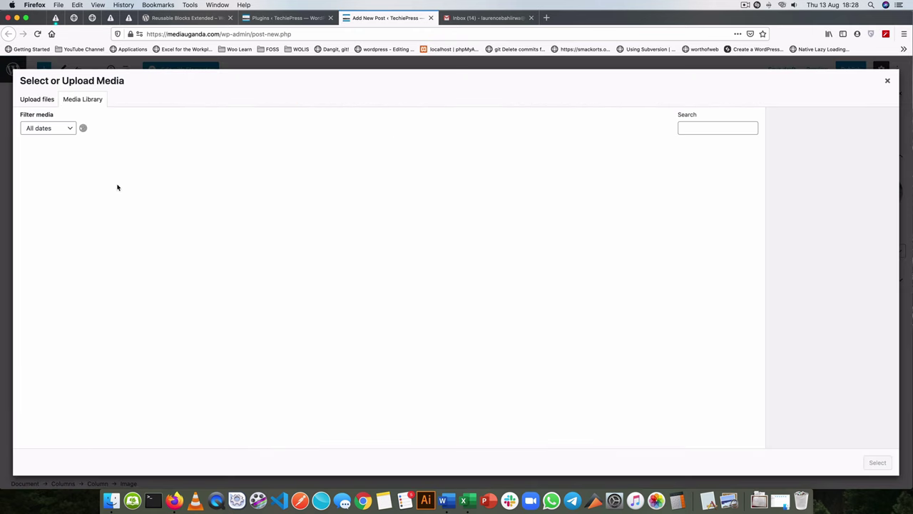
pyautogui.click(107, 230)
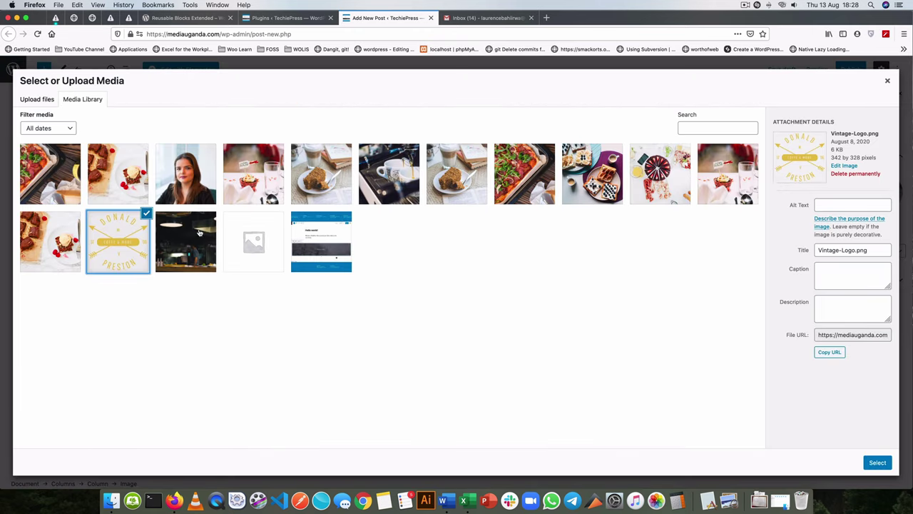
pyautogui.click(878, 463)
pyautogui.click(526, 326)
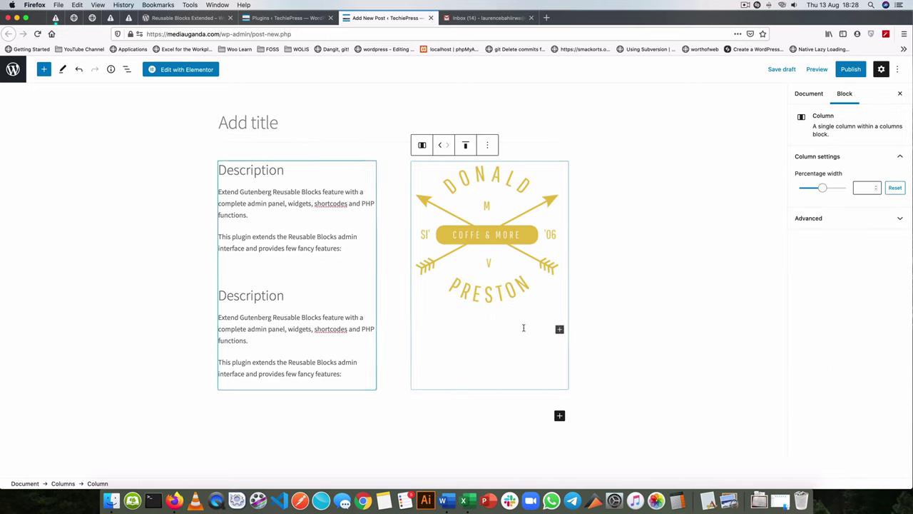
pyautogui.click(700, 220)
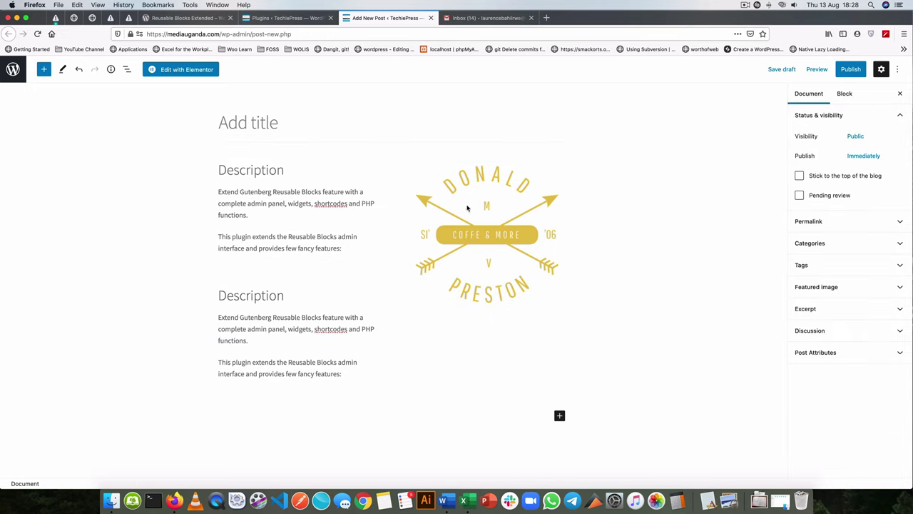
# - Select the whole Columns block holding the text and logo and add it to the reusable blocks
pyautogui.click(412, 186)
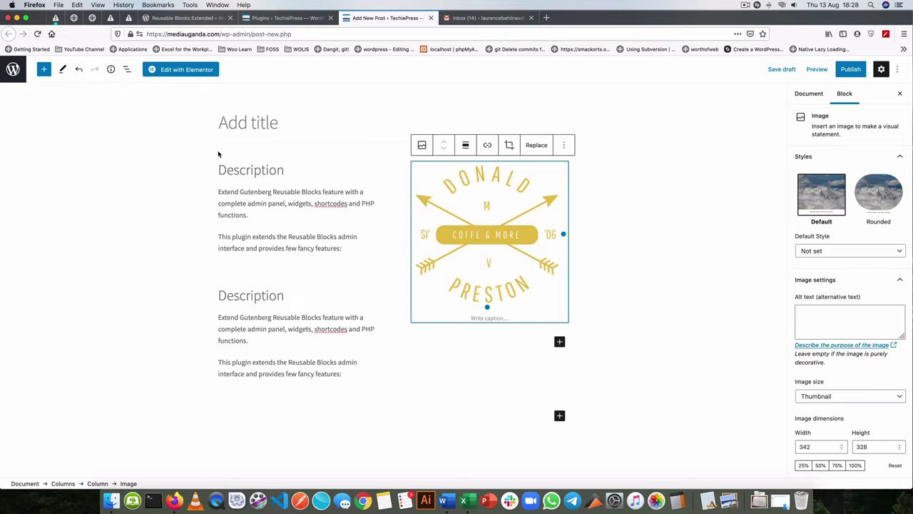
pyautogui.click(129, 70)
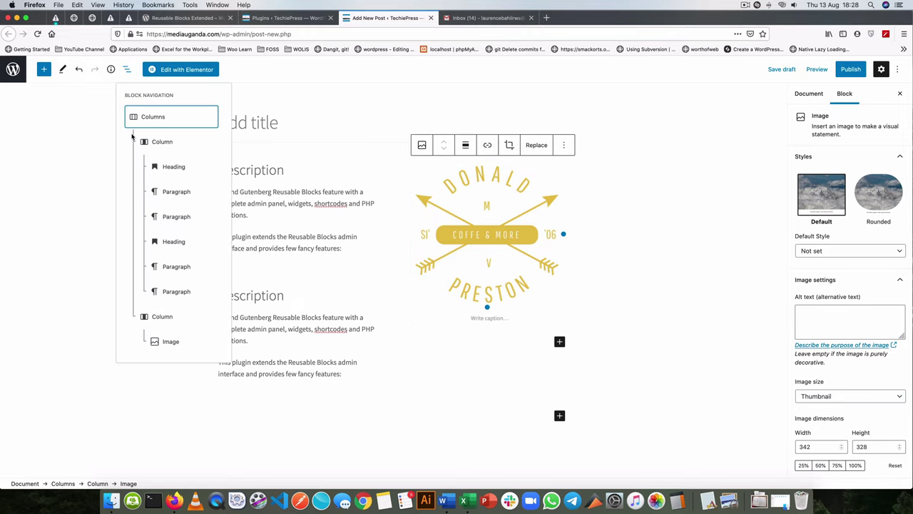
pyautogui.click(179, 143)
pyautogui.click(143, 117)
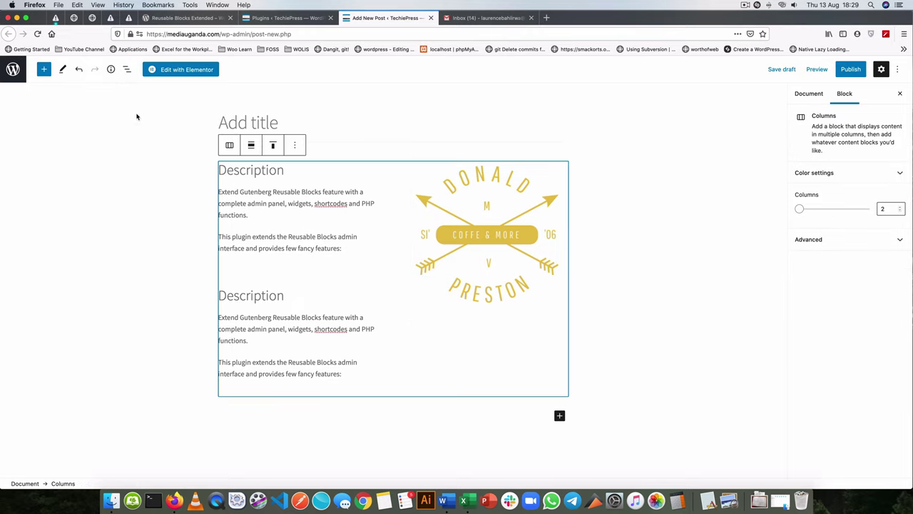
pyautogui.click(294, 145)
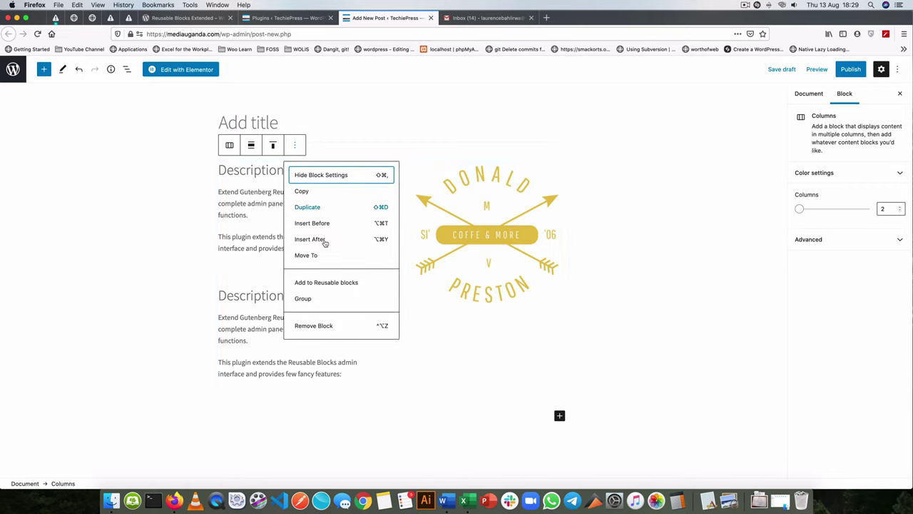
pyautogui.click(341, 284)
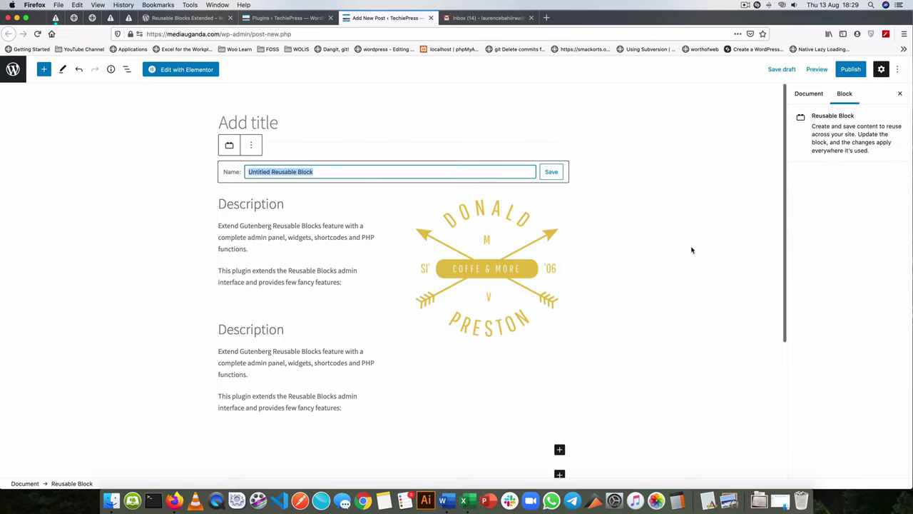
# - Name the reusable block "Me new block." and save it
pyautogui.write('Me new')
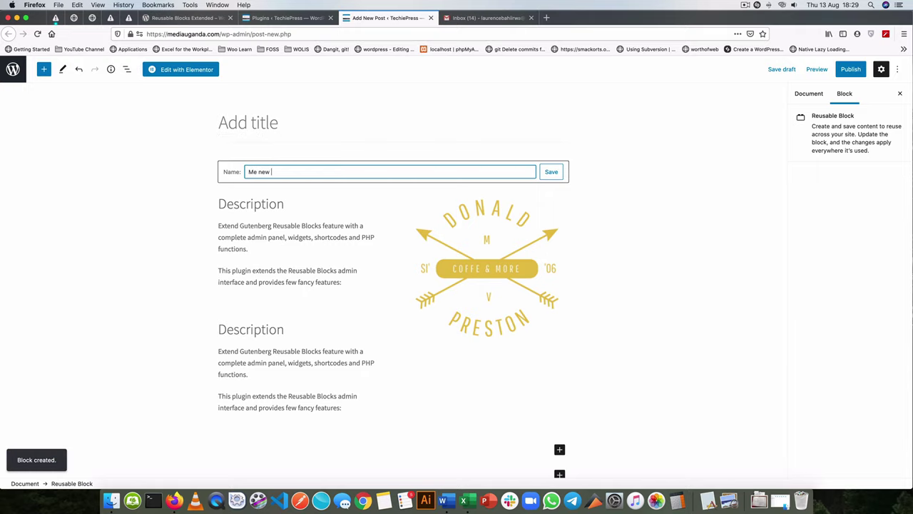
pyautogui.write(' block.')
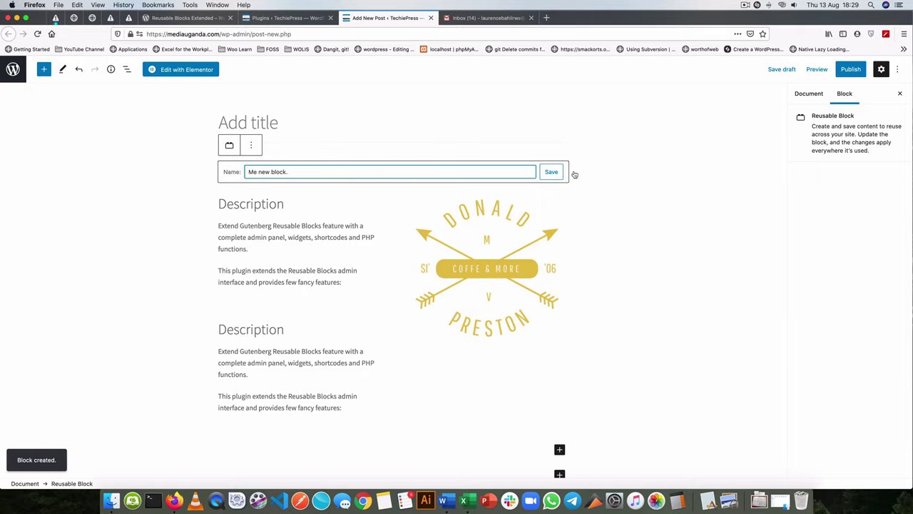
pyautogui.click(550, 173)
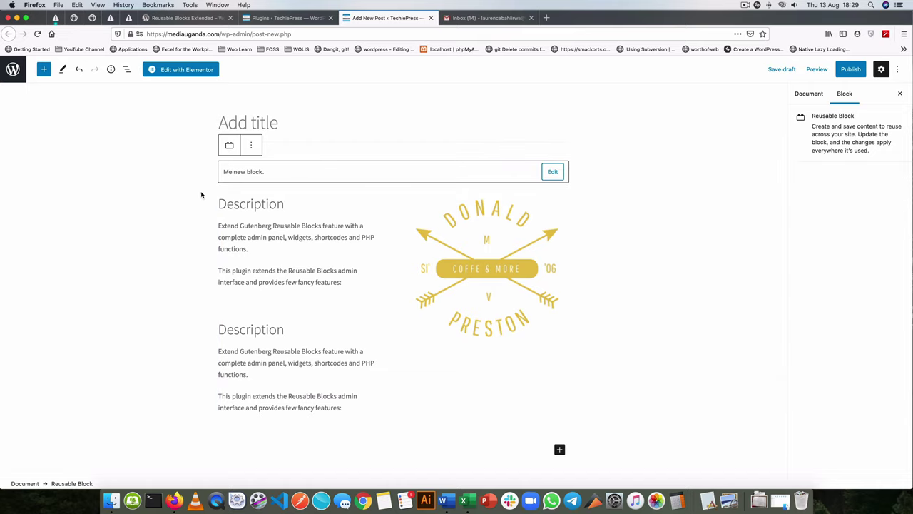
# - Leave the post editor and convert "Me new block." to a block pattern from the list of all reusable blocks
pyautogui.press('BackSpace')
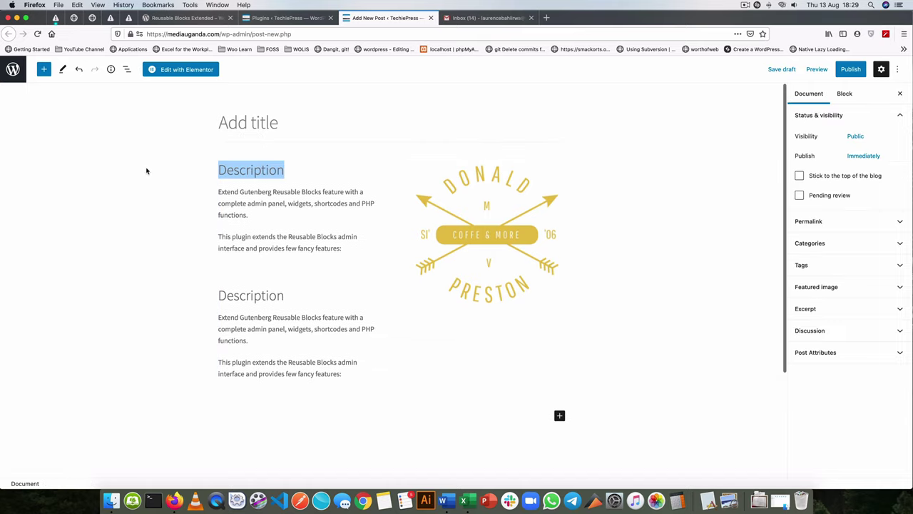
pyautogui.click(12, 71)
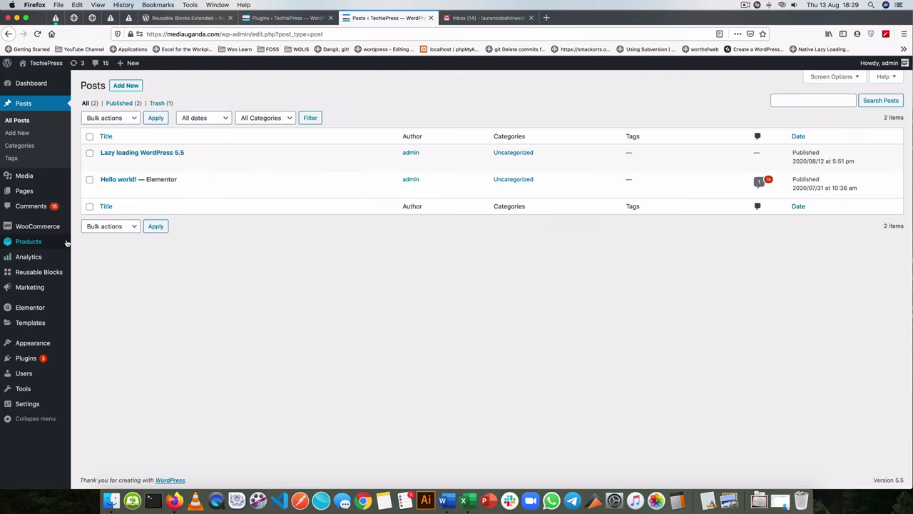
pyautogui.moveTo(50, 274)
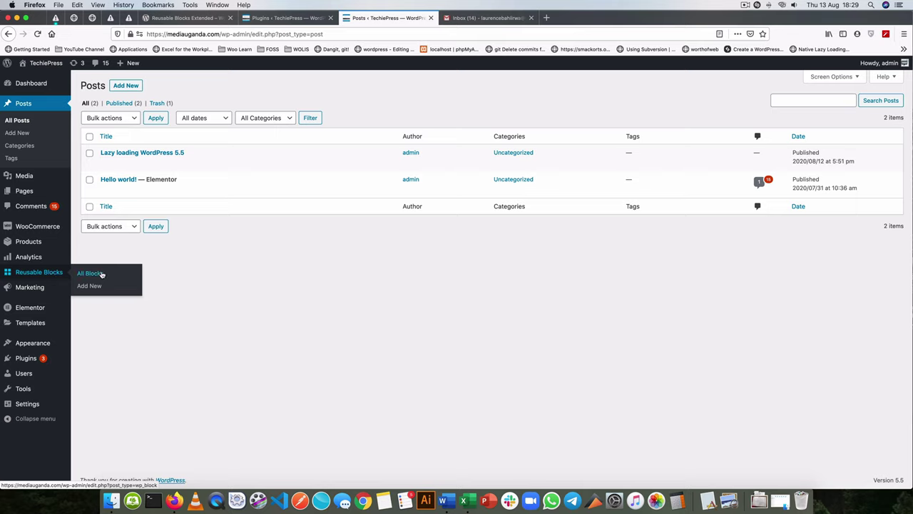
pyautogui.click(90, 273)
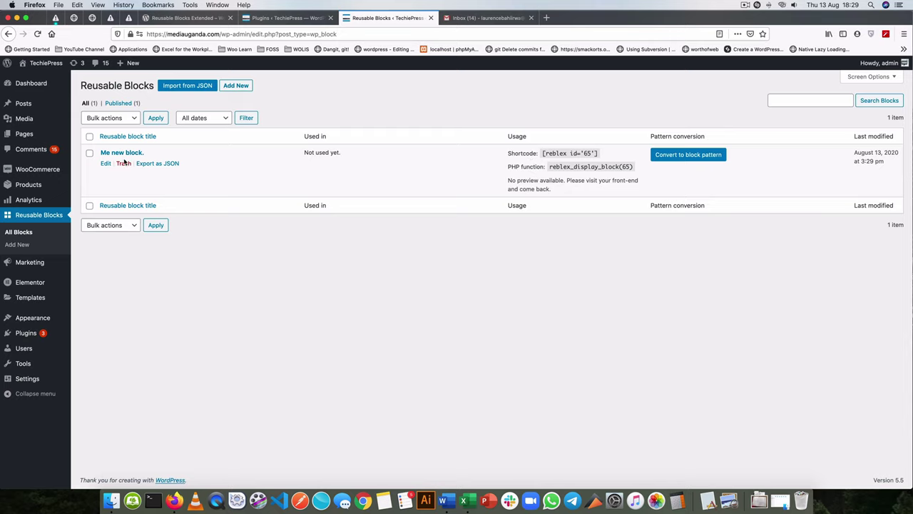
pyautogui.click(696, 155)
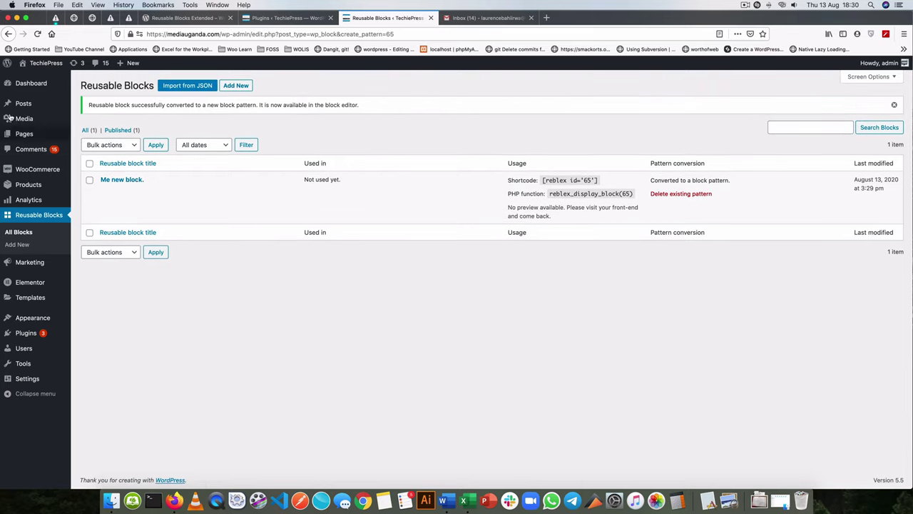
# - Start a new post and insert the "Me new block." pattern from the patterns converted from reusable blocks
pyautogui.click(122, 78)
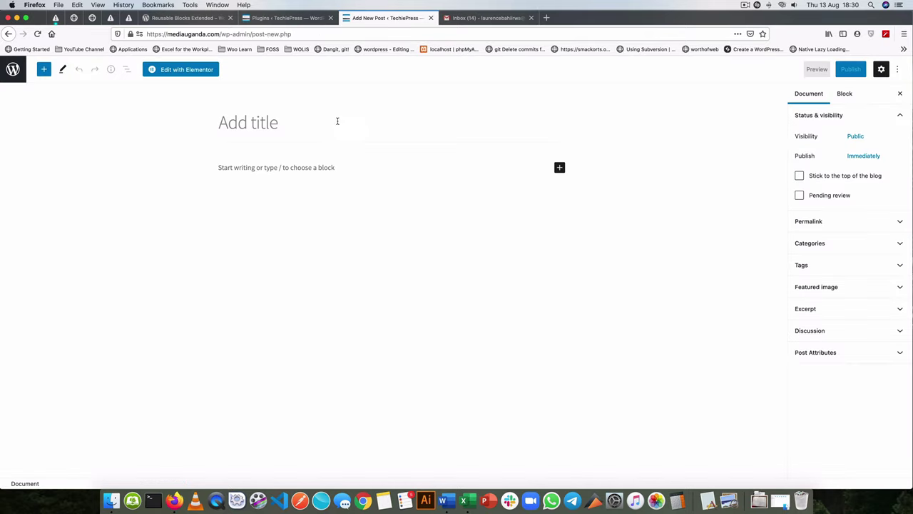
pyautogui.click(294, 171)
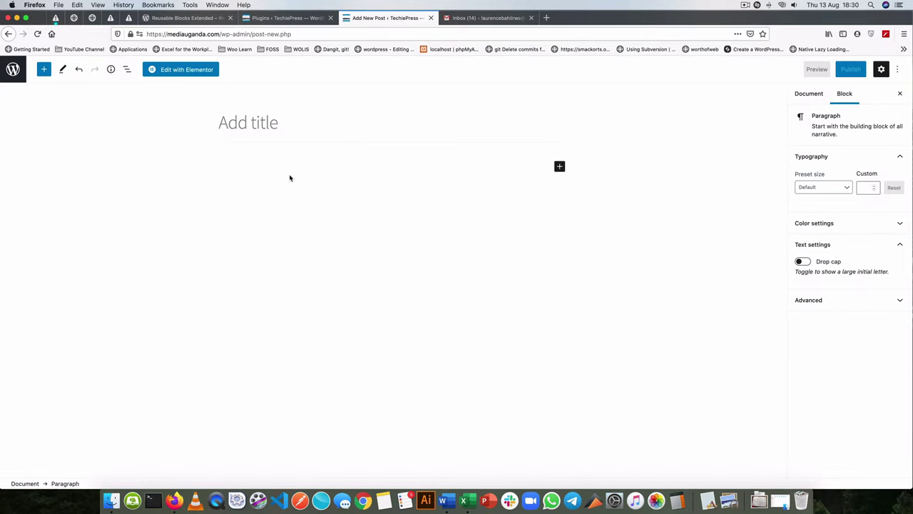
pyautogui.click(44, 69)
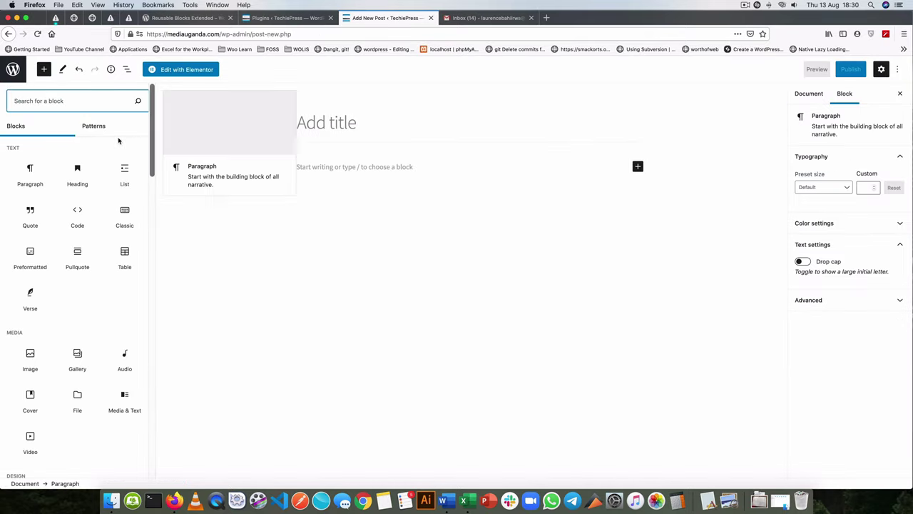
pyautogui.click(95, 126)
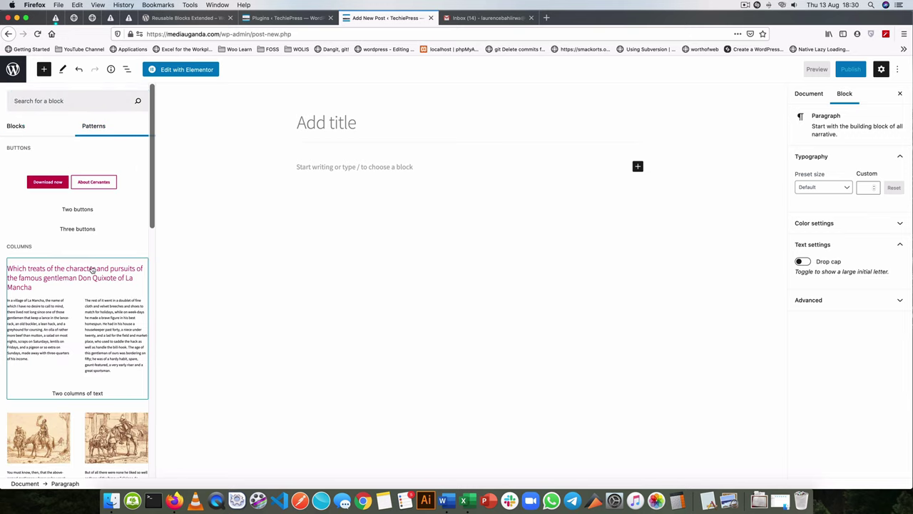
pyautogui.scroll(-10, 40, 295)
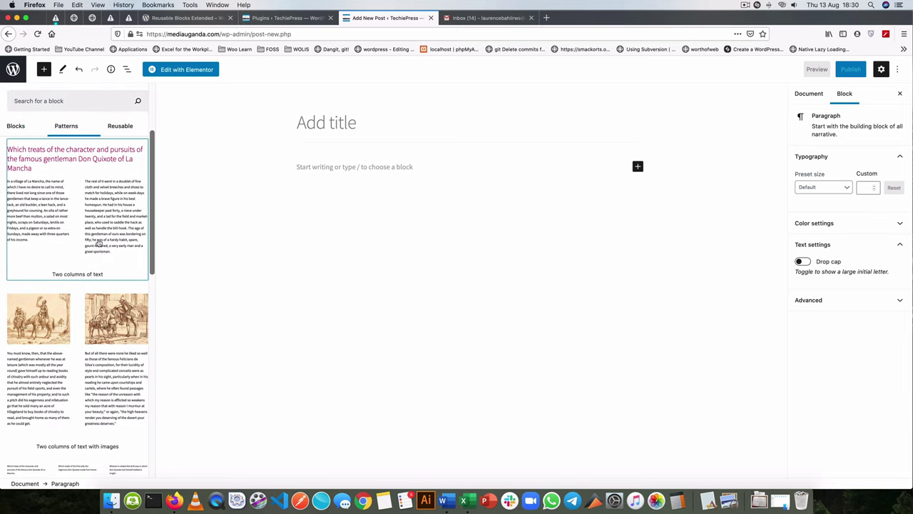
pyautogui.scroll(-5, 99, 243)
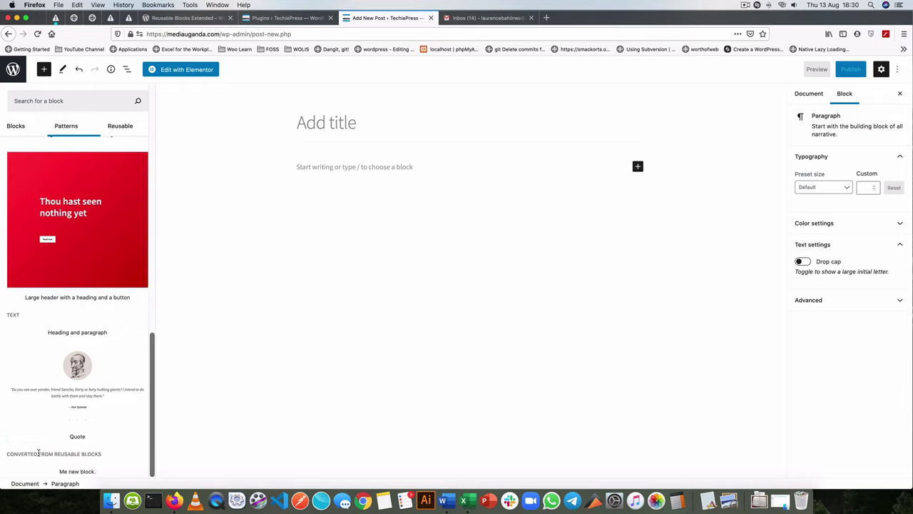
pyautogui.click(80, 472)
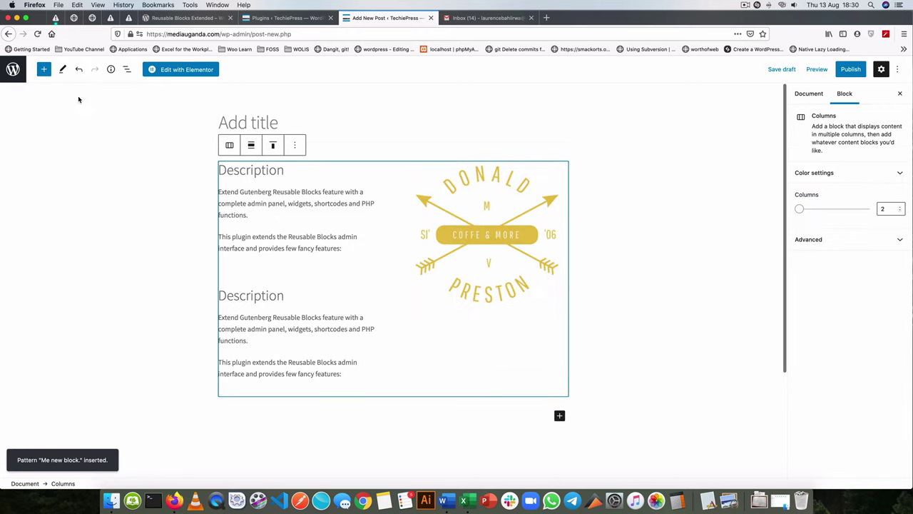
# - Insert a second copy of the "Me new block." pattern below the first one
pyautogui.click(45, 69)
pyautogui.click(65, 126)
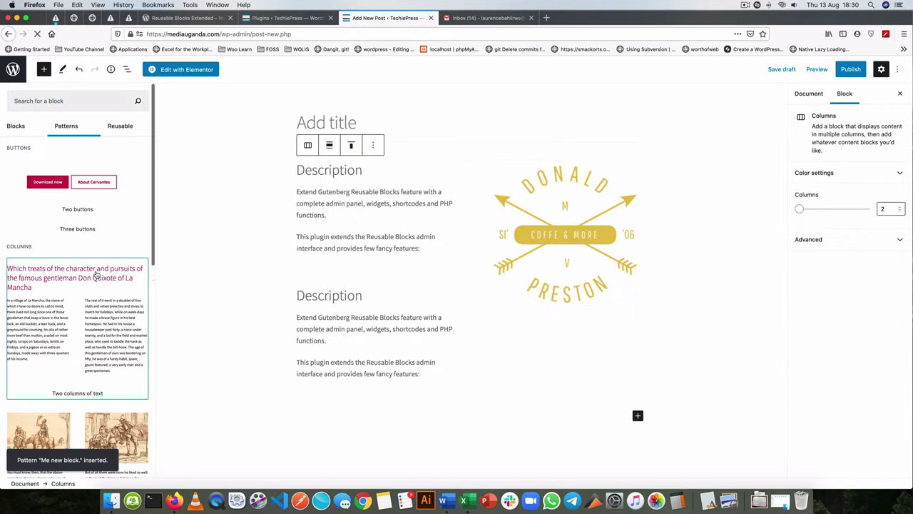
pyautogui.scroll(-5, 98, 276)
pyautogui.scroll(-5, 99, 276)
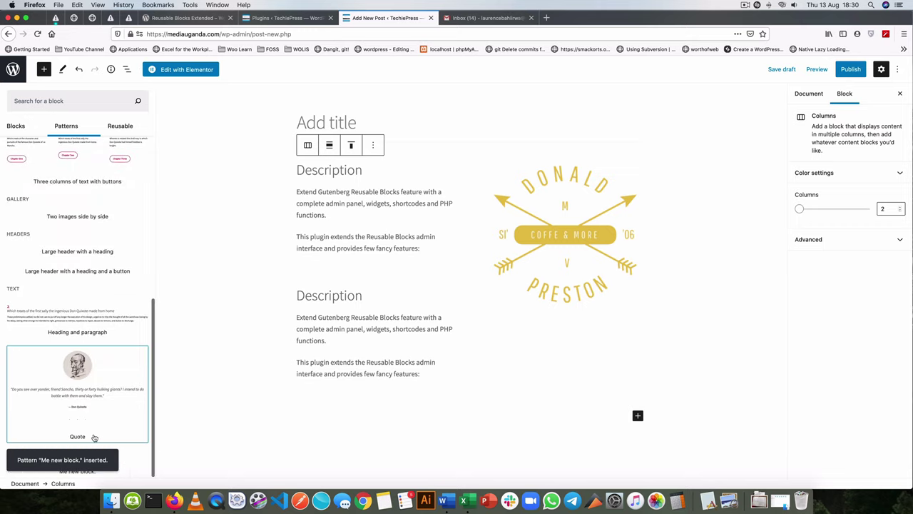
pyautogui.click(83, 473)
# - Delete "able Blocks feature with a" from the first paragraph of the second pattern copy
pyautogui.scroll(-3, 585, 294)
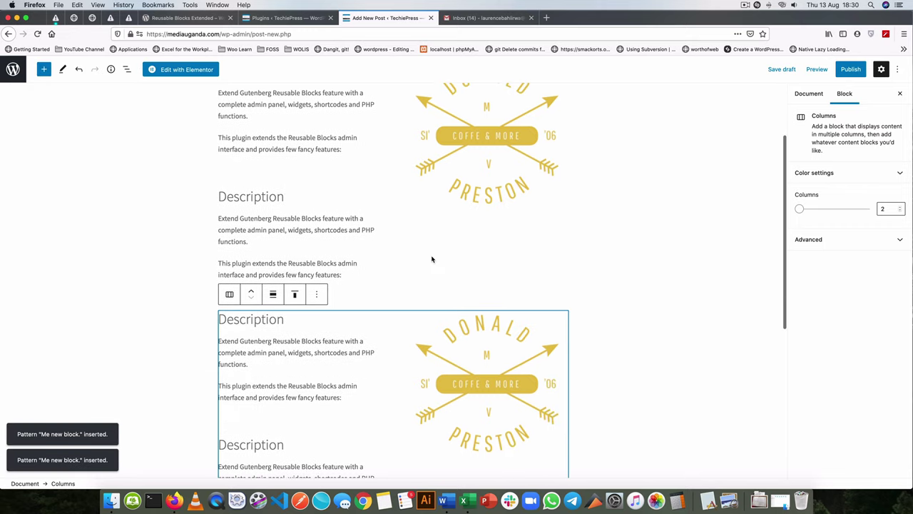
pyautogui.scroll(-3, 432, 259)
pyautogui.click(294, 244)
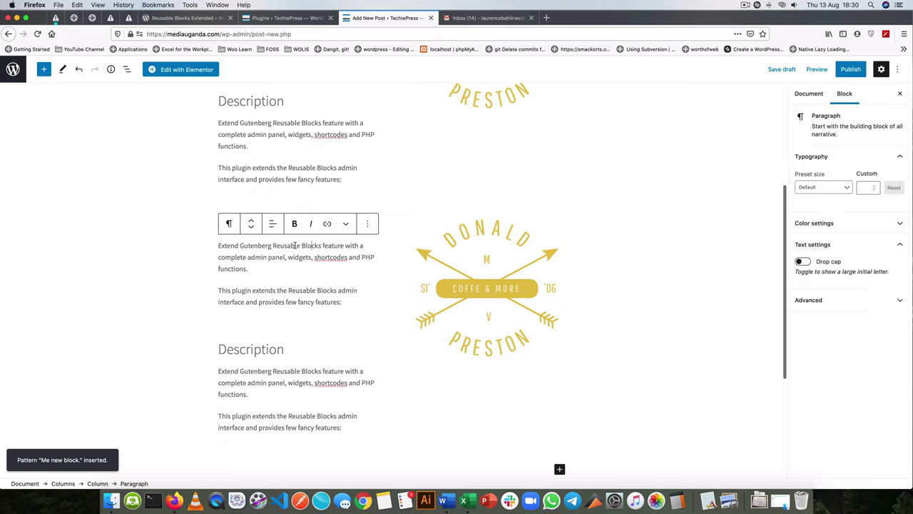
pyautogui.moveTo(287, 244); pyautogui.dragTo(364, 245)
pyautogui.press('BackSpace')
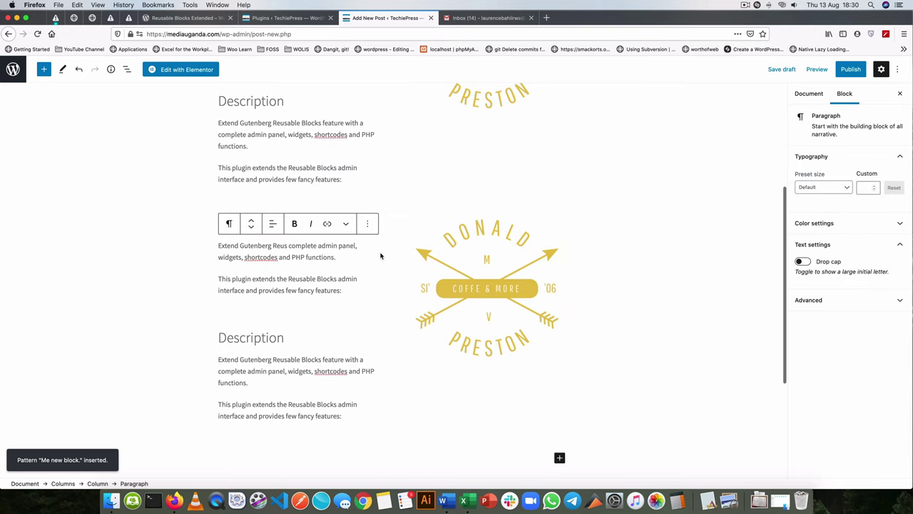
# - Delete the two paragraphs under the first Description heading in the first pattern copy
pyautogui.scroll(3, 380, 256)
pyautogui.scroll(1, 380, 257)
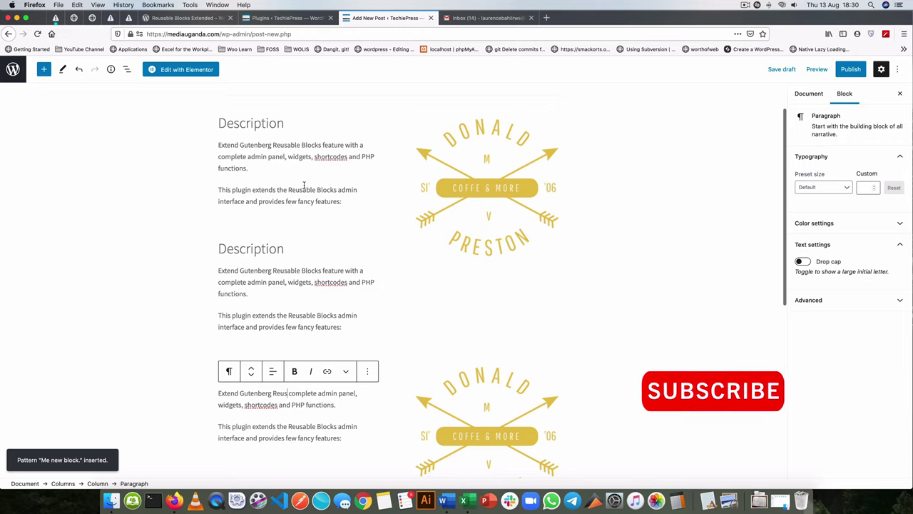
pyautogui.moveTo(342, 201); pyautogui.dragTo(194, 173)
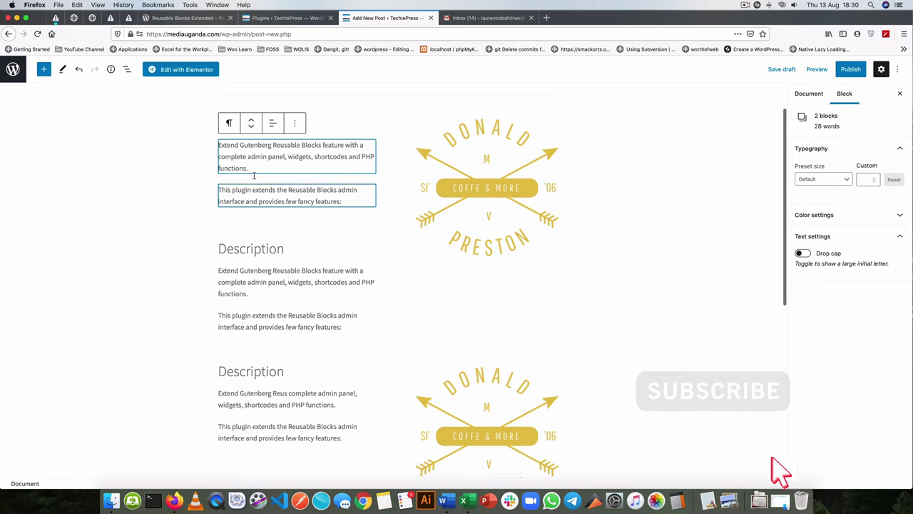
pyautogui.press('BackSpace')
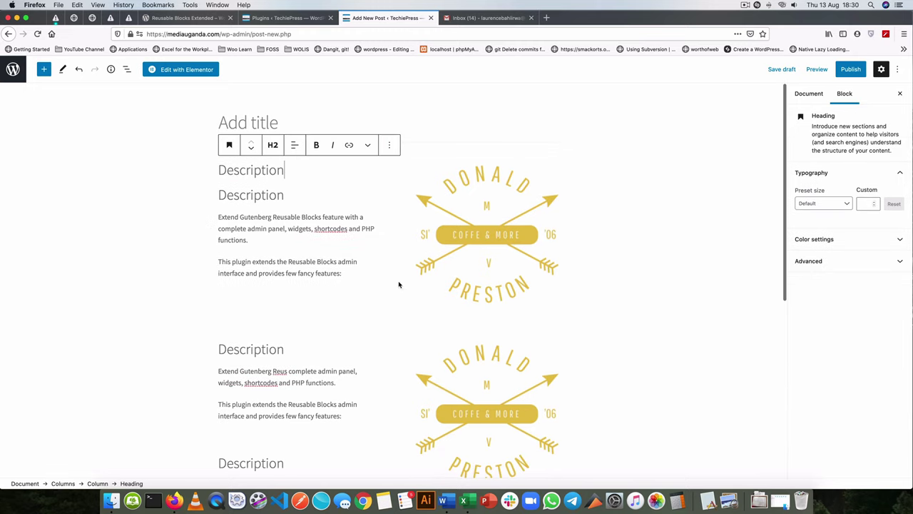
# - Review both edited pattern copies and return to the Reusable Blocks Extended page on WordPress.org
pyautogui.scroll(-2, 400, 284)
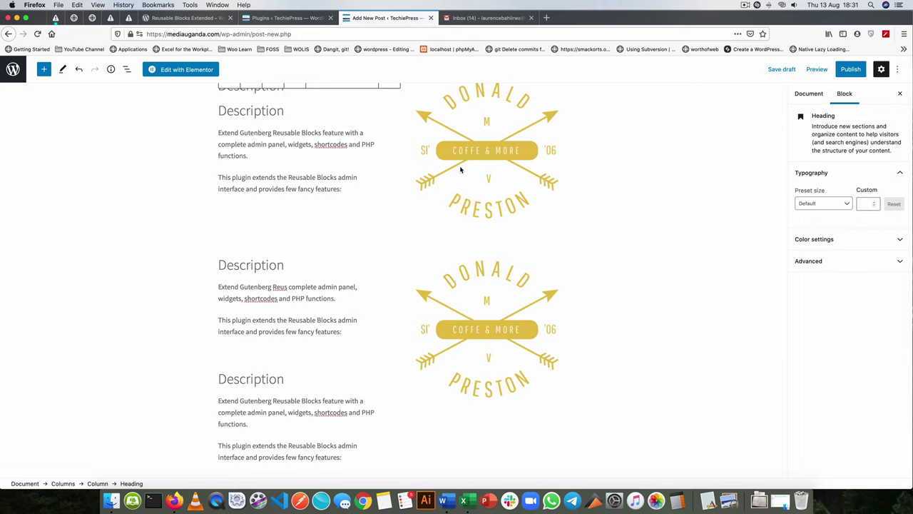
pyautogui.click(203, 20)
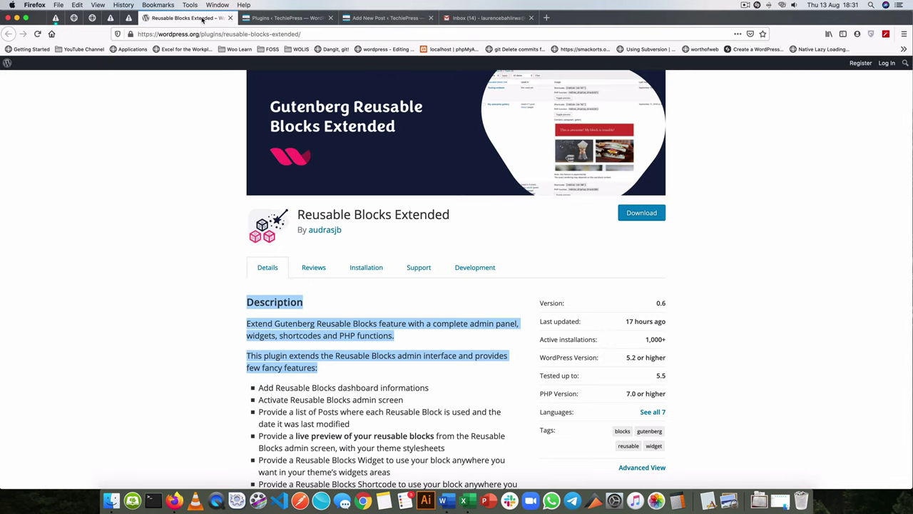